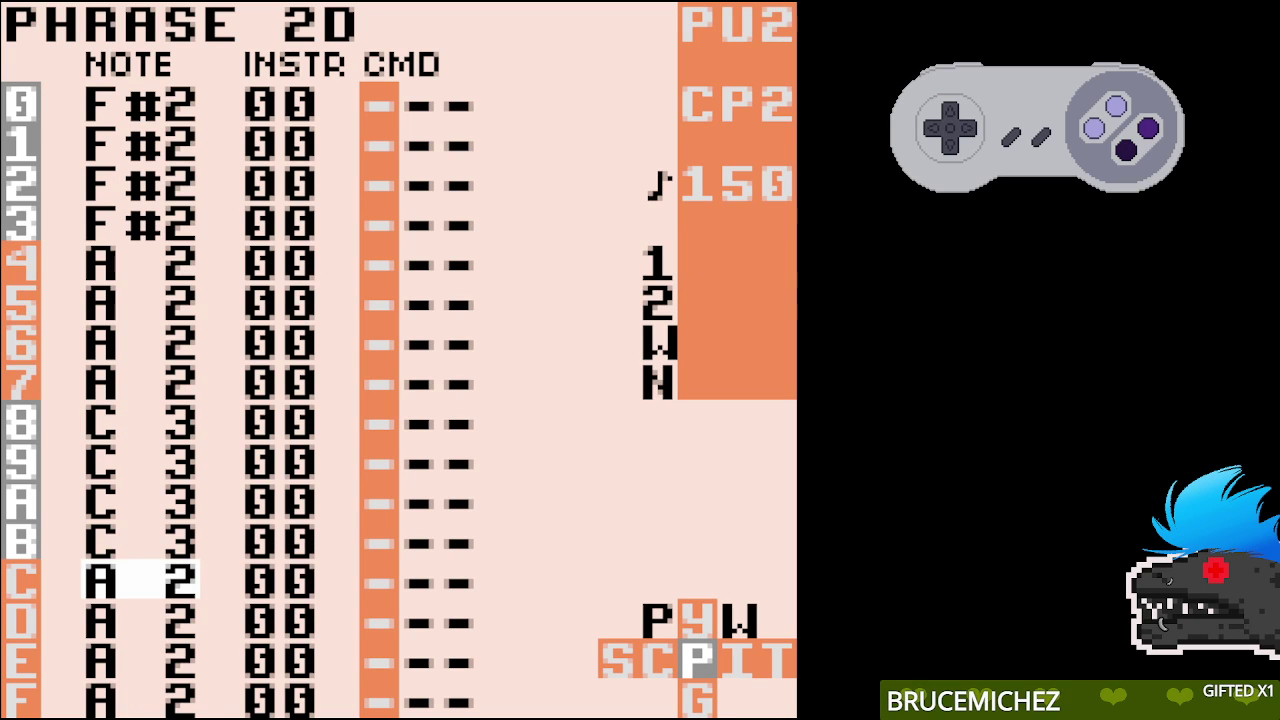
Set row C of pulse 1 phrase 36 to note A 3
{"action": "key", "text": "shift+Left"}
{"action": "key", "text": "x+Left"}
{"action": "key", "text": "shift+Right"}
Review bass phrase 2D's rows, then view chain 0F repeating 2D four times
{"action": "key", "text": "Up"}
{"action": "key", "text": "Up"}
{"action": "key", "text": "Up"}
{"action": "key", "text": "Up"}
{"action": "key", "text": "Up"}
{"action": "key", "text": "Up"}
{"action": "key", "text": "Down"}
{"action": "key", "text": "Down"}
{"action": "key", "text": "Down"}
{"action": "key", "text": "Down"}
{"action": "key", "text": "Down"}
{"action": "key", "text": "Down"}
{"action": "key", "text": "Up"}
{"action": "key", "text": "Up"}
{"action": "key", "text": "Up"}
{"action": "key", "text": "Up"}
{"action": "key", "text": "Up"}
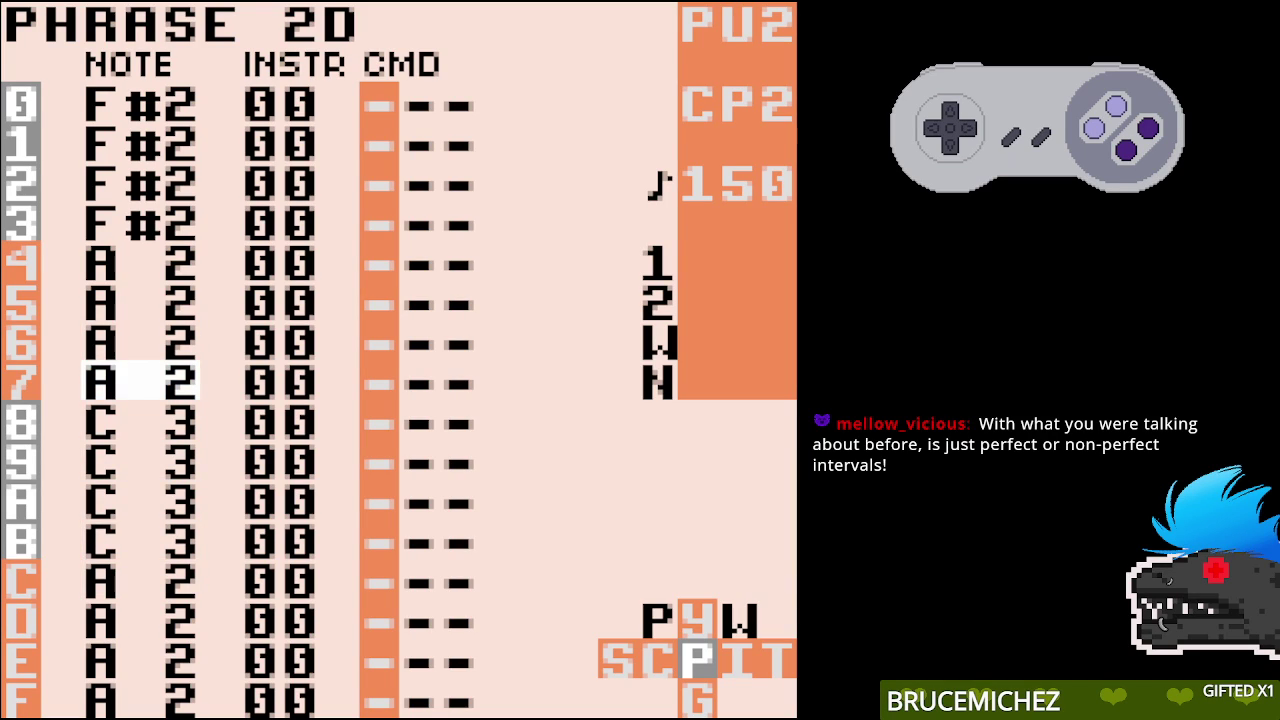
{"action": "key", "text": "Down"}
{"action": "key", "text": "Down"}
{"action": "key", "text": "Down"}
{"action": "key", "text": "Down"}
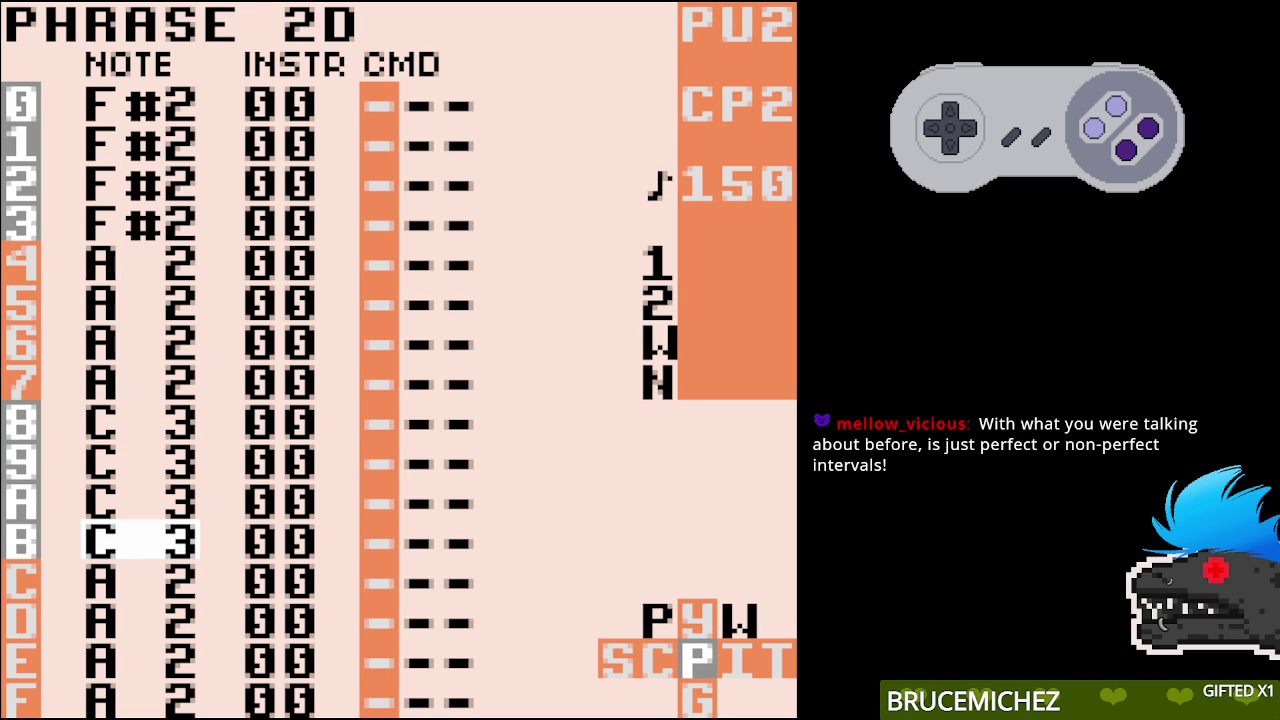
{"action": "key", "text": "Down"}
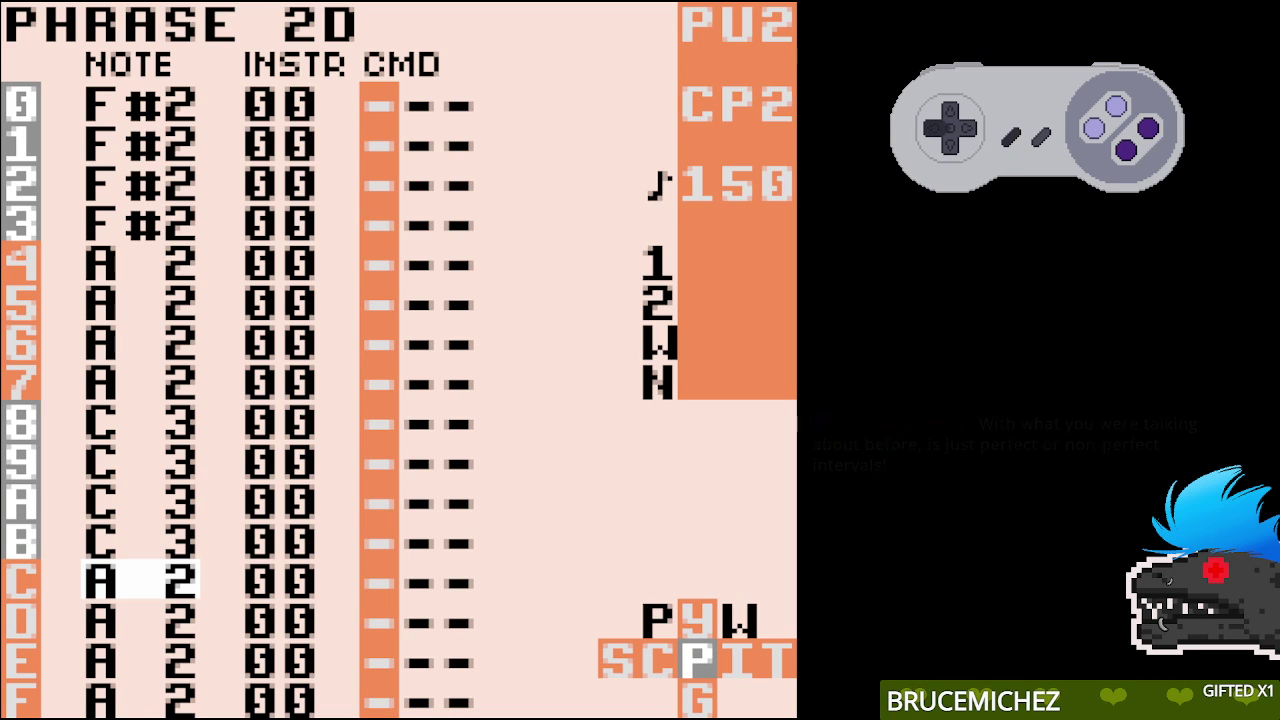
{"action": "key", "text": "shift+Left"}
{"action": "key", "text": "Down"}
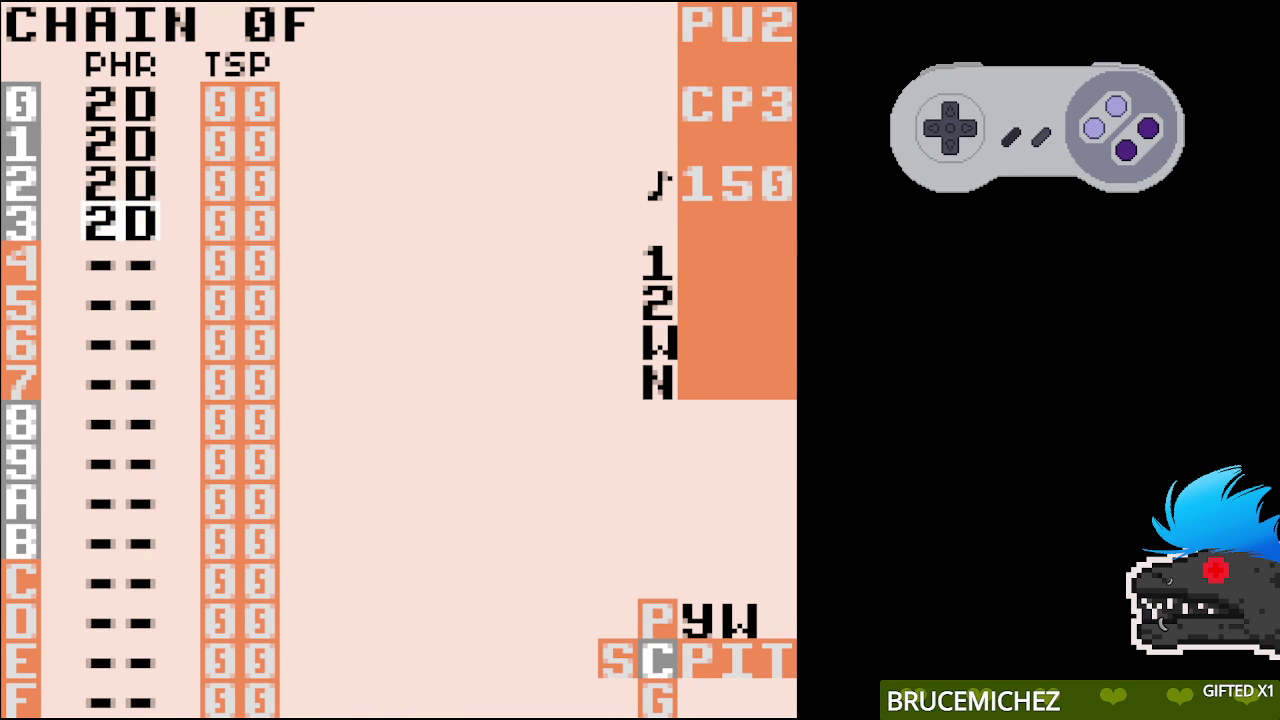
Look over chain 12's melody phrases 34 to 37, then return to the song screen
{"action": "key", "text": "shift+Right"}
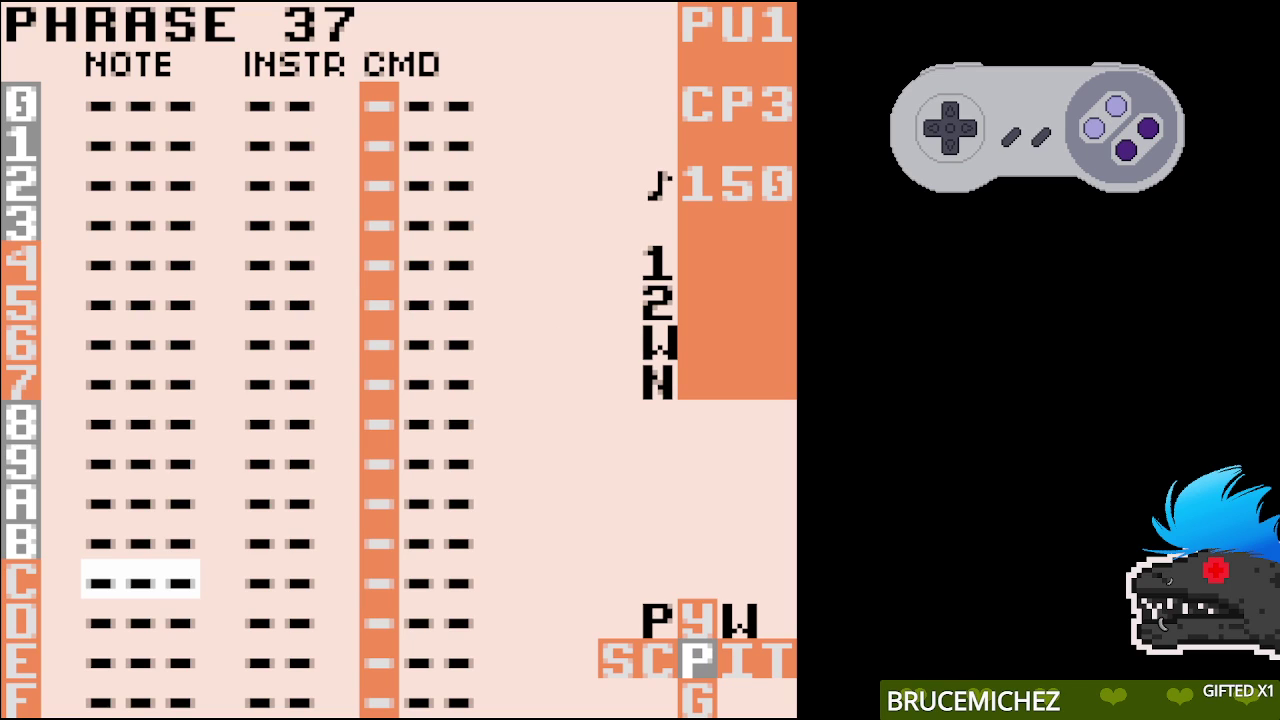
{"action": "key", "text": "shift+Left"}
{"action": "key", "text": "Up"}
{"action": "key", "text": "Up"}
{"action": "key", "text": "Up"}
{"action": "key", "text": "shift+Right"}
{"action": "key", "text": "z+Down"}
{"action": "key", "text": "z+Down"}
{"action": "key", "text": "z+Down"}
{"action": "key", "text": "z+Up"}
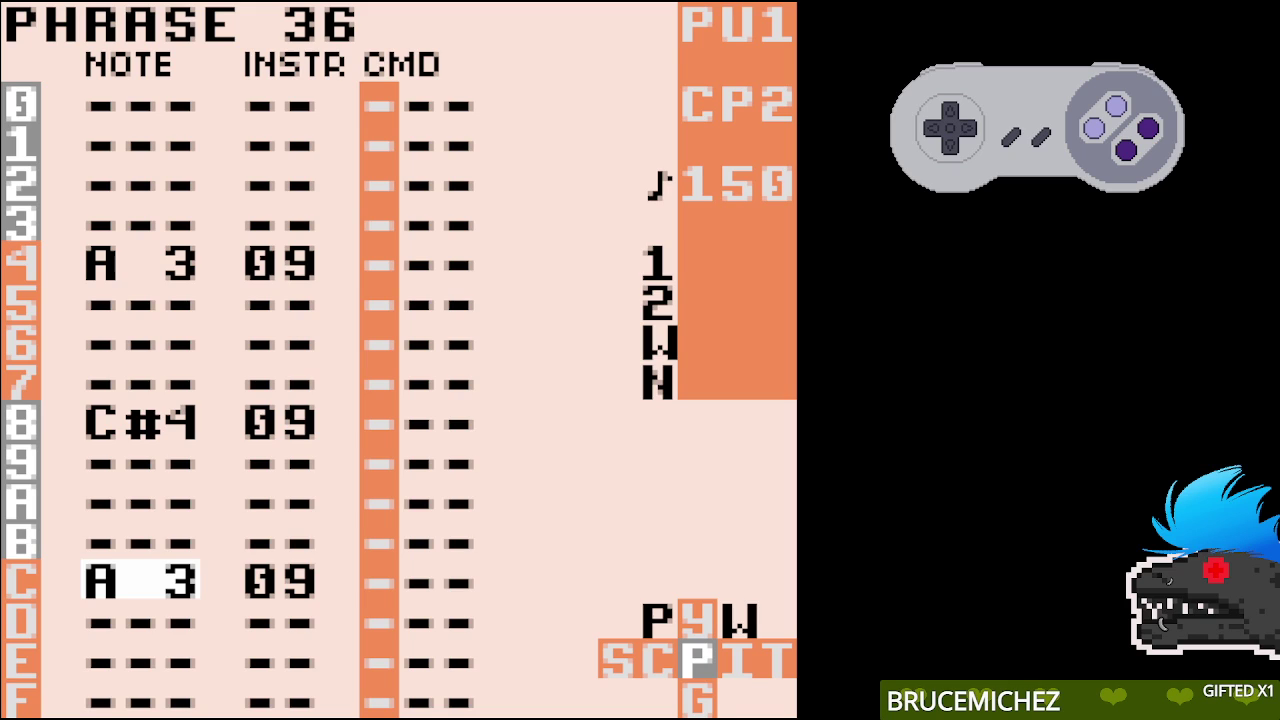
{"action": "key", "text": "z+Left"}
{"action": "key", "text": "z+Left"}
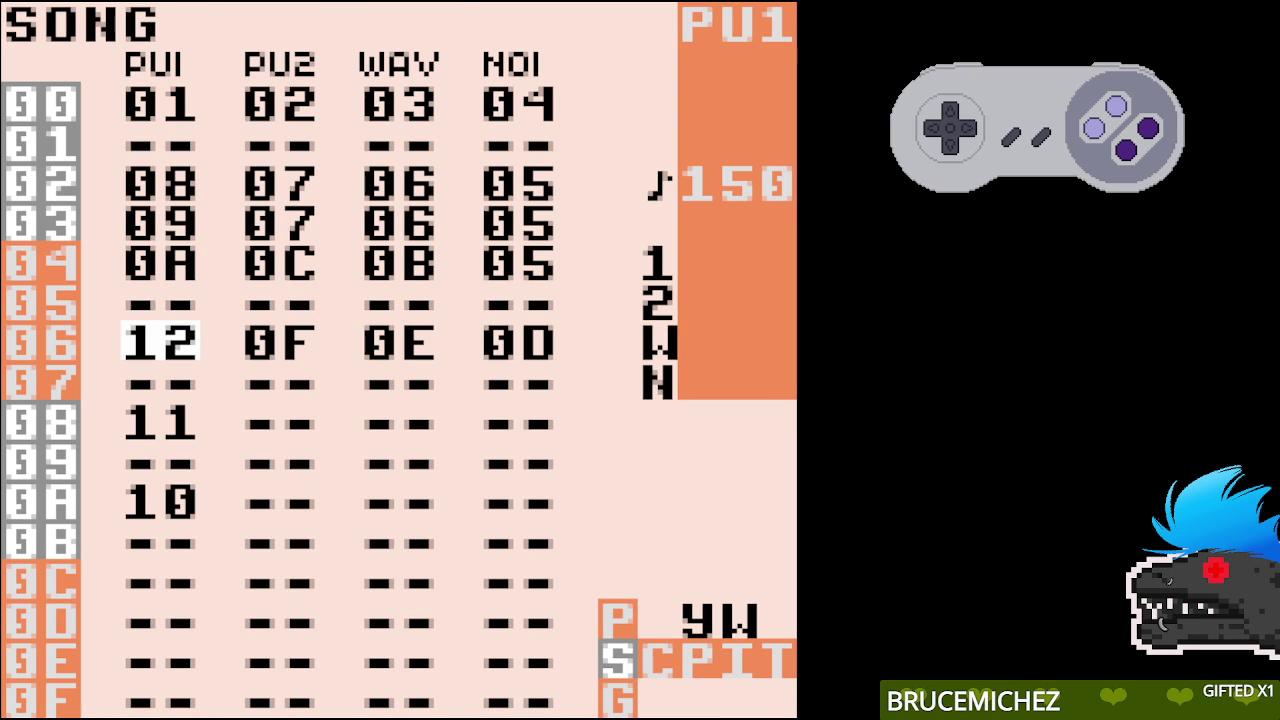
Play chain 11's phrases 32 and 33, then go back to the song arrangement
{"action": "key", "text": "Down"}
{"action": "key", "text": "Down"}
{"action": "key", "text": "z+Right"}
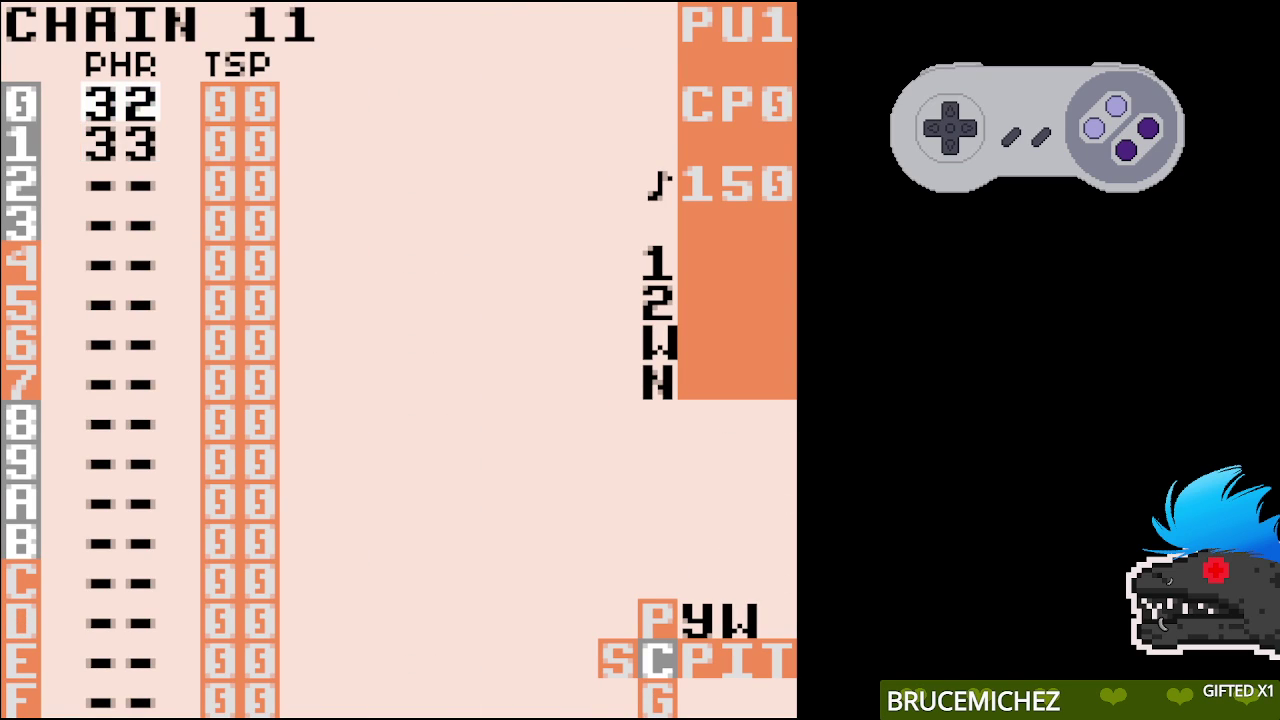
{"action": "key", "text": "z+Right"}
{"action": "key", "text": "Return"}
{"action": "key", "text": "x+Down"}
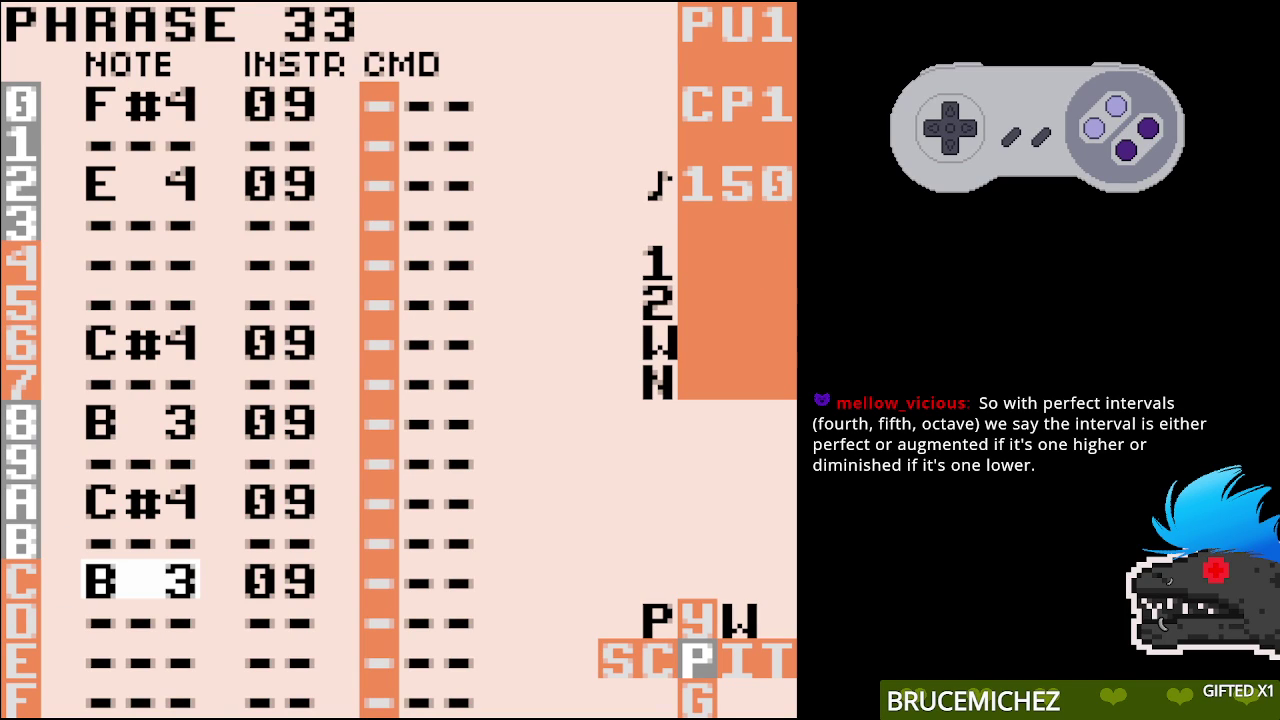
{"action": "key", "text": "z+Left"}
{"action": "key", "text": "z+Left"}
In chain 10, play phrases 2E and 2F, then stop playback on 2F
{"action": "key", "text": "Down"}
{"action": "key", "text": "Down"}
{"action": "key", "text": "z+Right"}
{"action": "key", "text": "Down"}
{"action": "key", "text": "z+Right"}
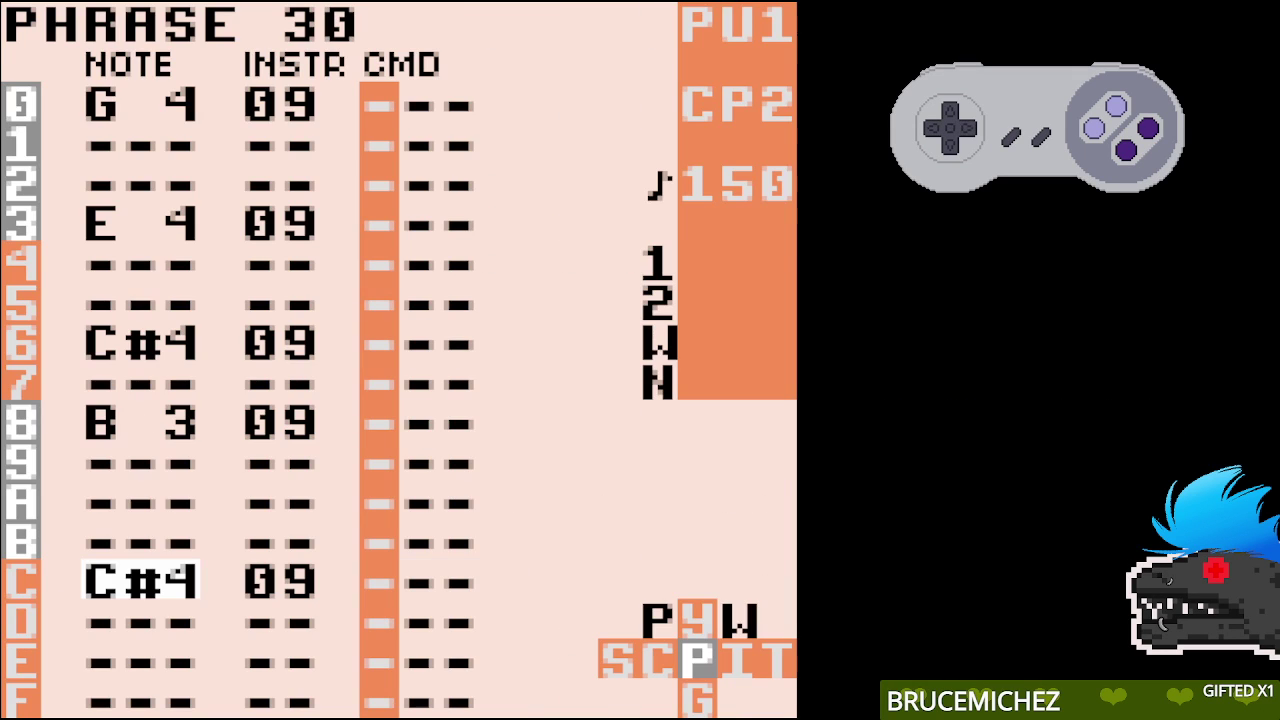
{"action": "key", "text": "z+Left"}
{"action": "key", "text": "z+Left"}
{"action": "key", "text": "z+Right"}
{"action": "key", "text": "z+Left"}
{"action": "key", "text": "Return"}
{"action": "key", "text": "z+Right"}
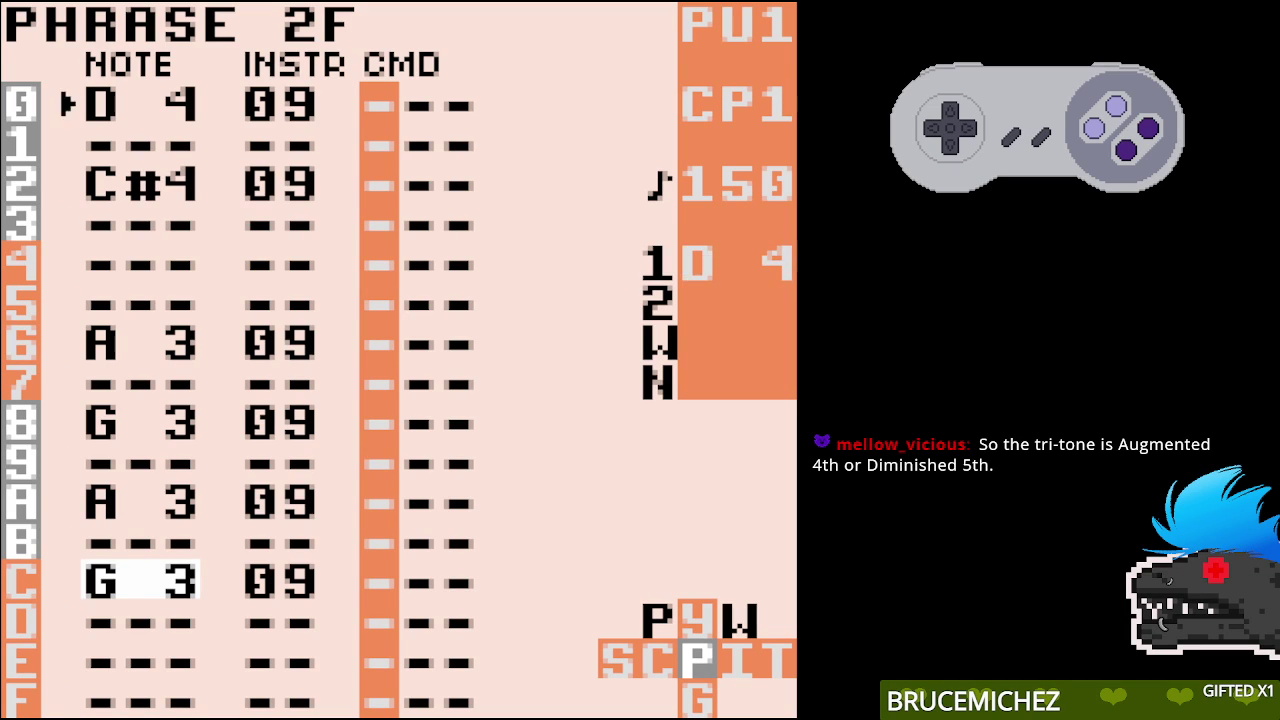
{"action": "key", "text": "Return"}
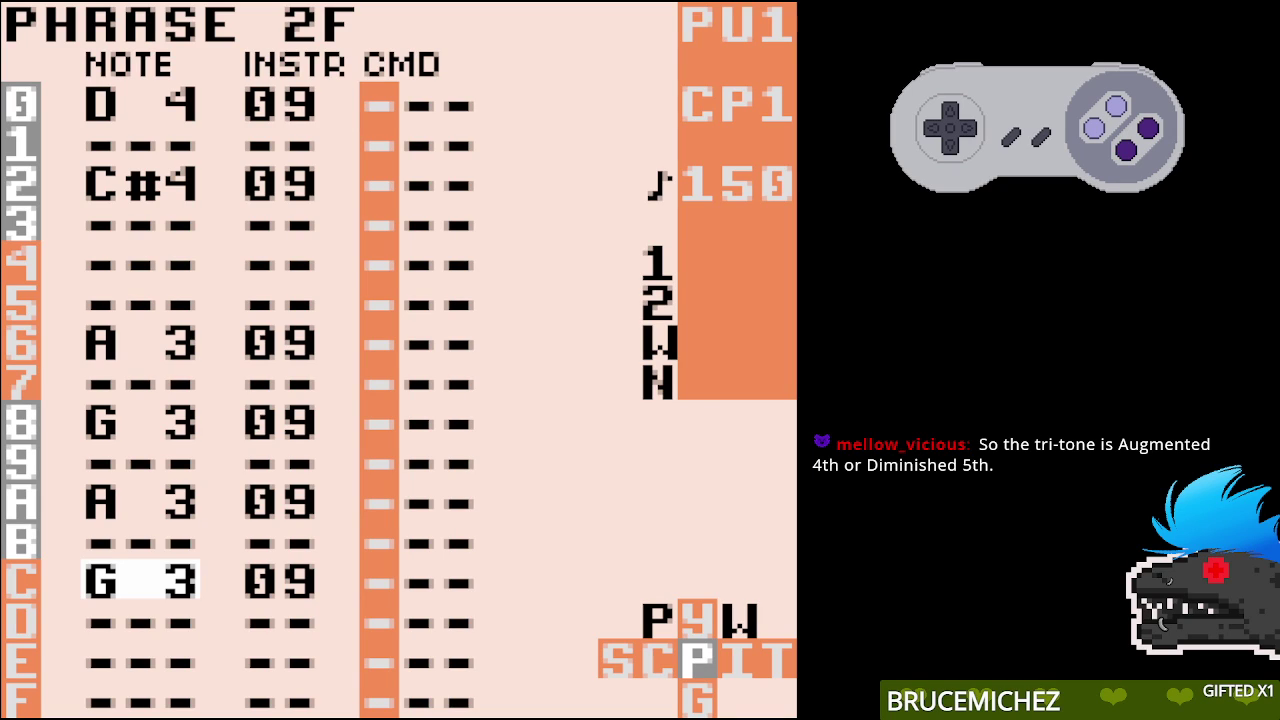